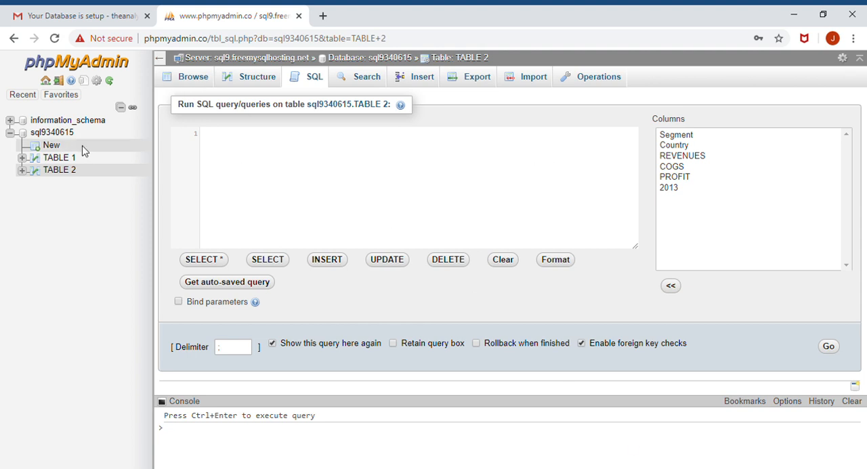
- Look at the column types offered for a new table, and open the SQL query editor for the whole database
click(42, 151)
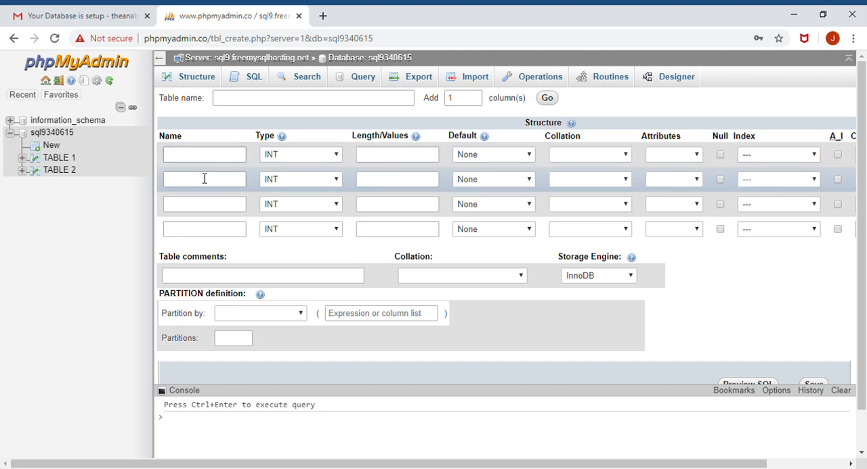
click(336, 154)
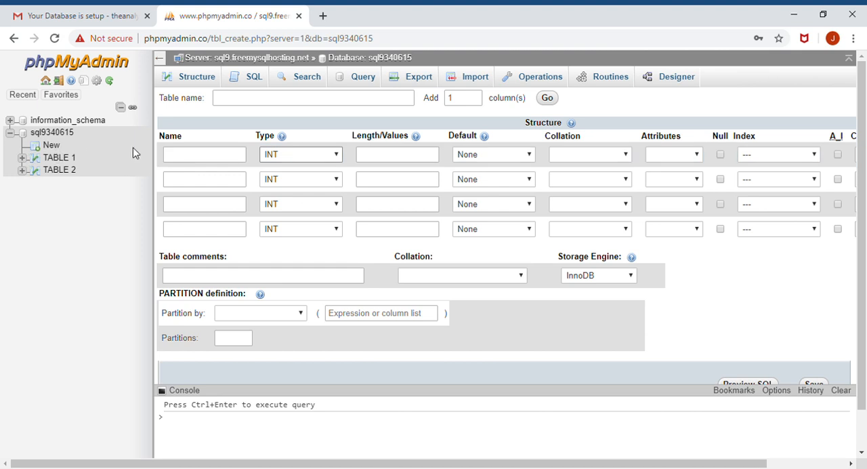
click(254, 78)
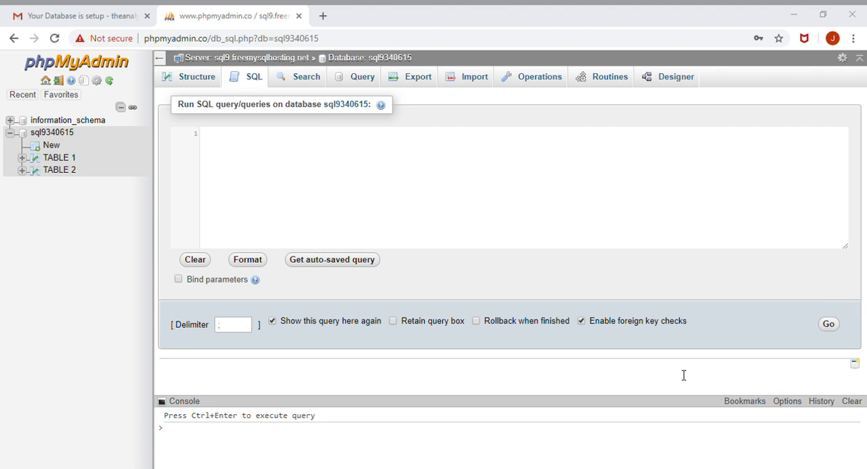
- Enter the query SELECT * FROM `TABLE 2`, and replace it with two INSERT INTO statements for `TABLE 1`, the second without the header row
click(221, 152)
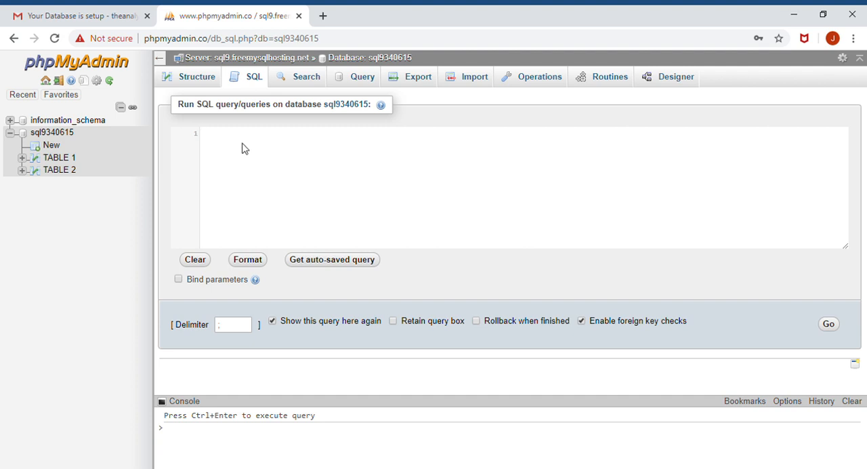
text(SELECT * FROM `TABLE 2`)
drag(316, 142, 191, 132)
key(ctrl+c)
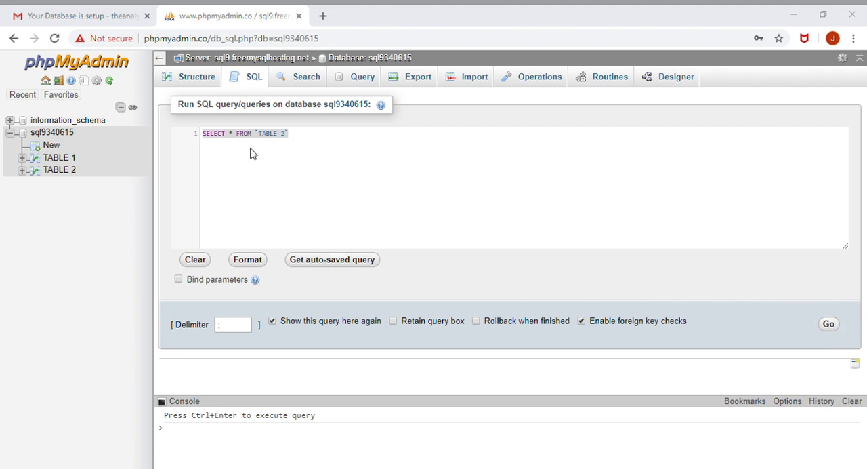
drag(304, 136, 187, 142)
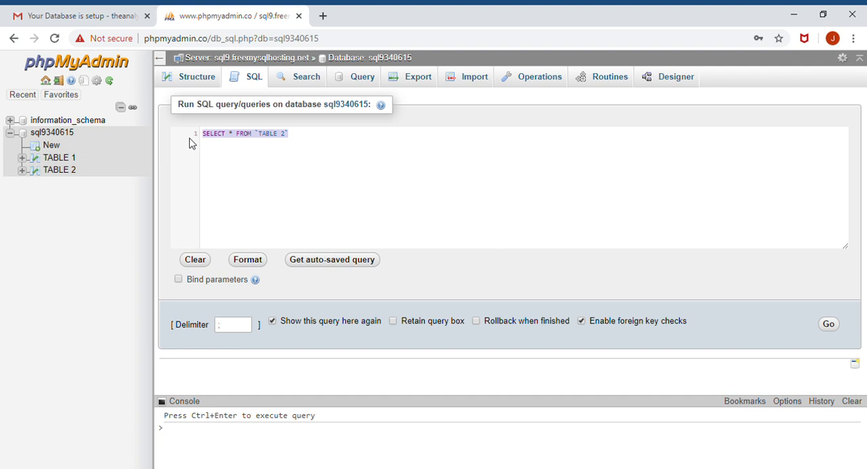
text(INSERT INTO `sql9340615`.`TABLE 1` VALUES ('Country', 'ID', 'General Manger', 'Salary'), ('Canada', '12', 'Bob Knight', '120000'), ('France', '34', 'Tim Daley', '89000'), ('Mexico', '56', 'Chris Parker', '76000'), ('Germany', '78', 'Wayne Knight', '56000'), ('United States of America', '98', 'Clark Kant', '250000'))
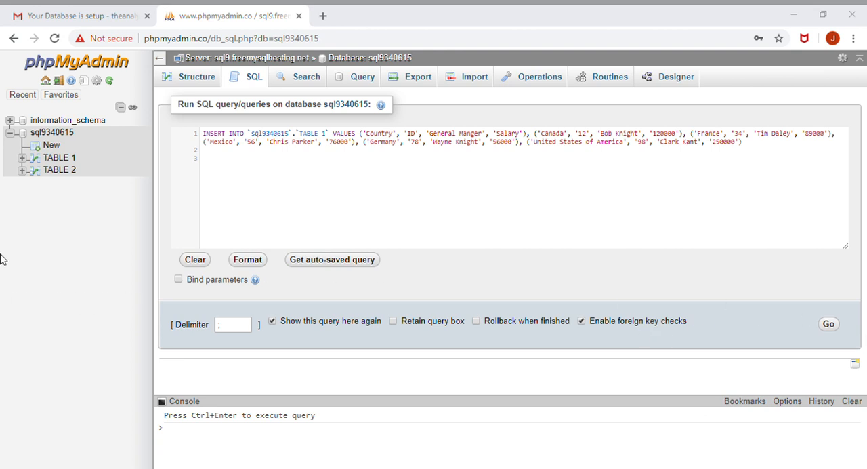
click(227, 165)
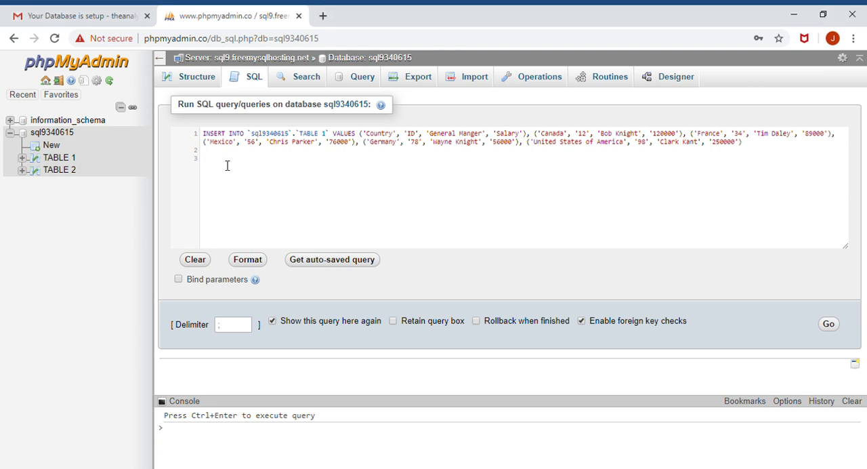
text(INSERT INTO `sql9340615`.`TABLE 1` VALUES  ('Canada', '12', 'Bob Knight', '120000'), ('France', '34', 'Tim Daley', '89000'), ('Mexico', '56', 'Chris Parker', '76000'), ('Germany', '78', 'Wayne Knight', '56000'), ('United States of America', '98', 'Clark Kant', '250000'))
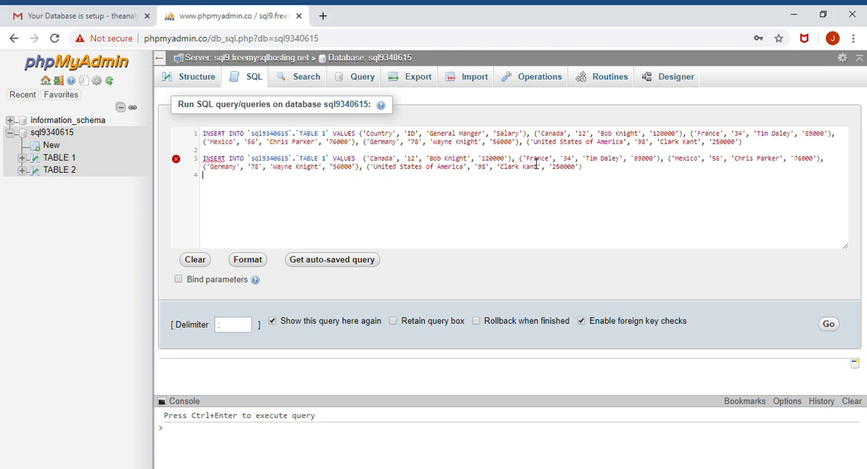
- Clear the query text, run SELECT * FROM `TABLE 1`, and look through the returned rows
drag(593, 178, 176, 125)
key(BackSpace)
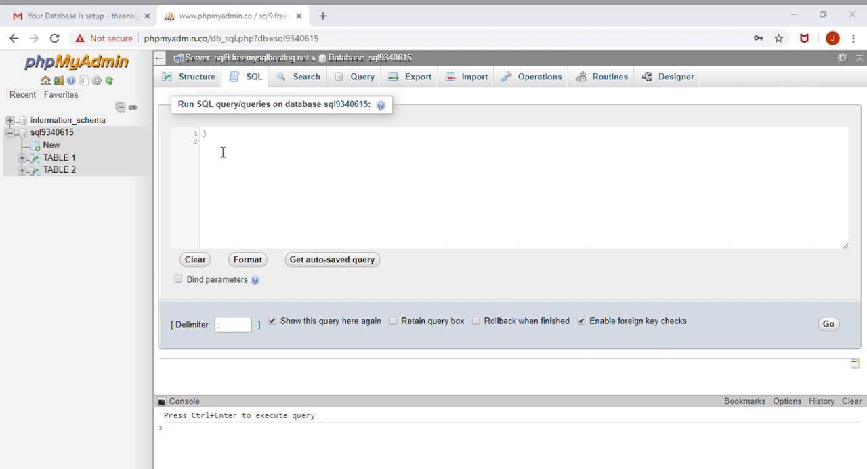
drag(220, 136, 164, 129)
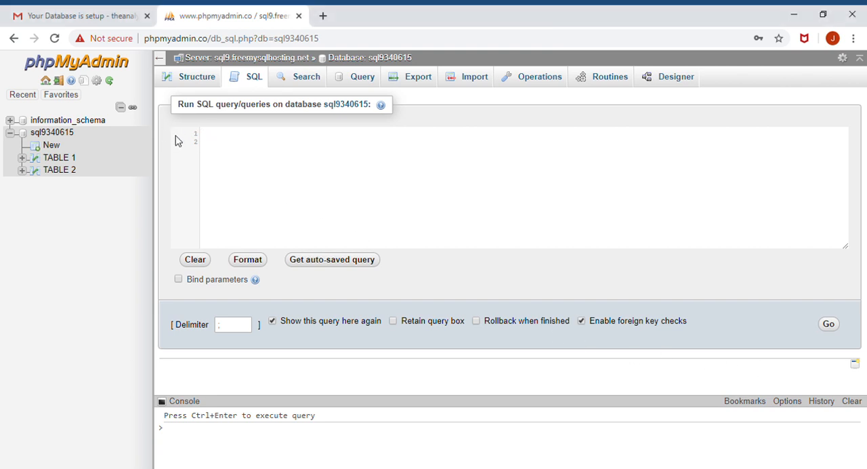
text(SELECT * FROM `TABLE 1`)
click(833, 325)
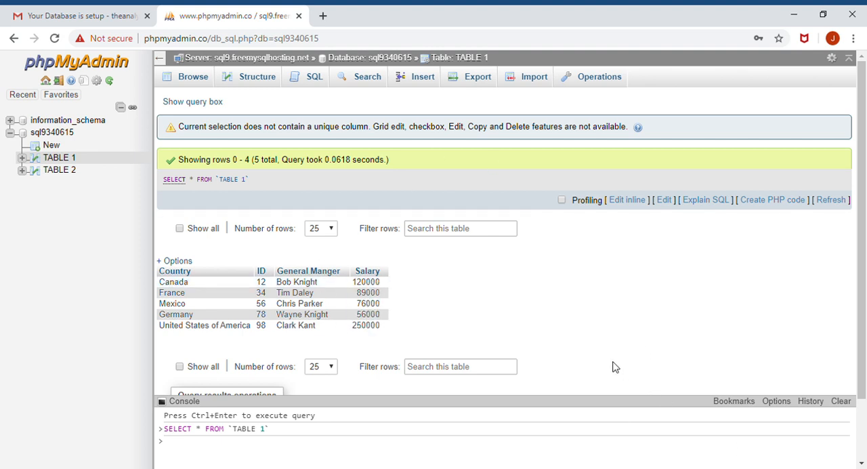
scroll(664, 447, down, 1)
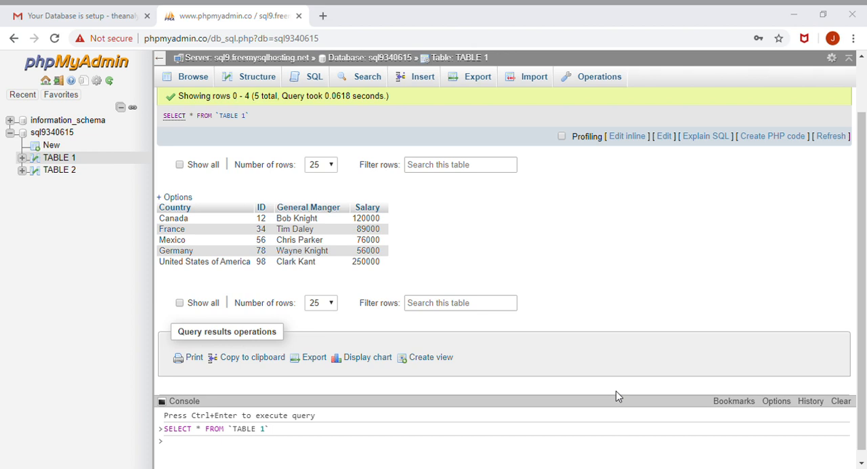
scroll(594, 332, up, 1)
- Replace the default query with SELECT * FROM `TABLE 2`, run it, and look through the returned rows
click(319, 80)
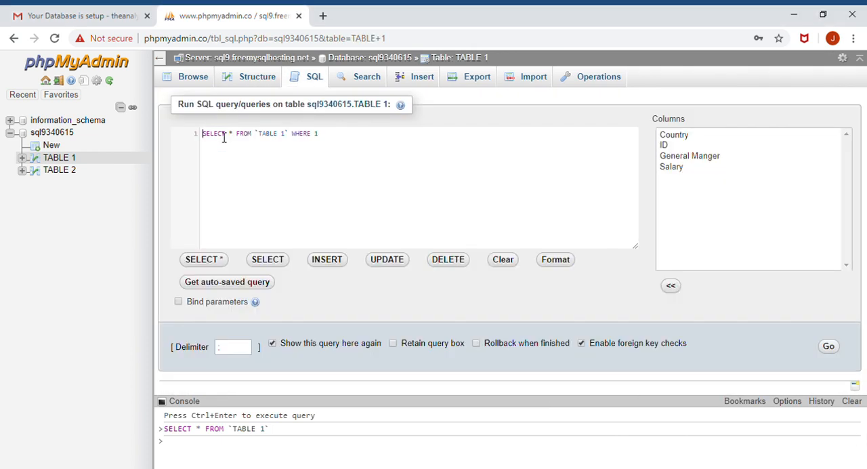
drag(335, 138, 159, 135)
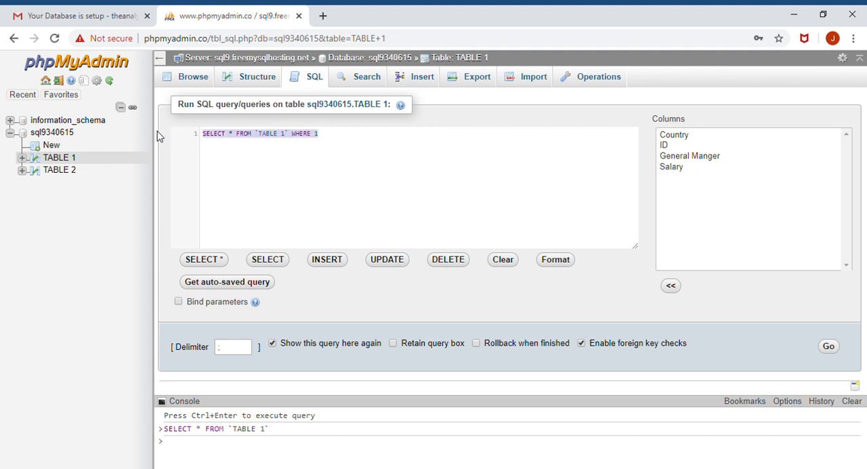
key(BackSpace)
key(ctrl+v)
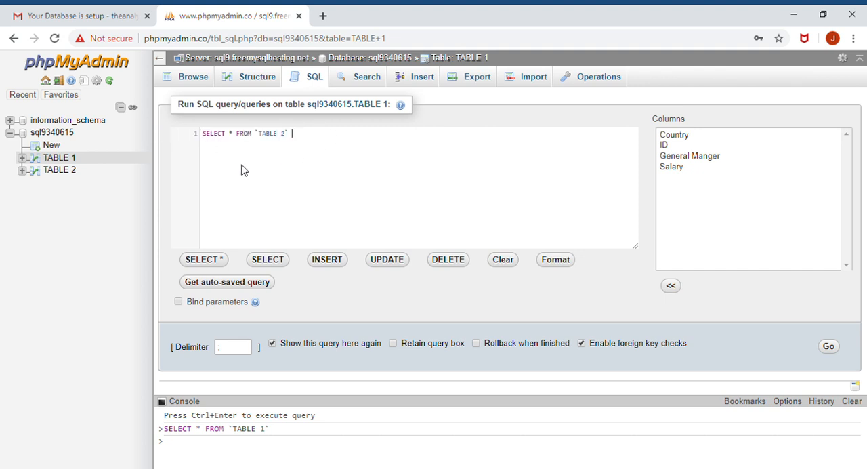
click(832, 348)
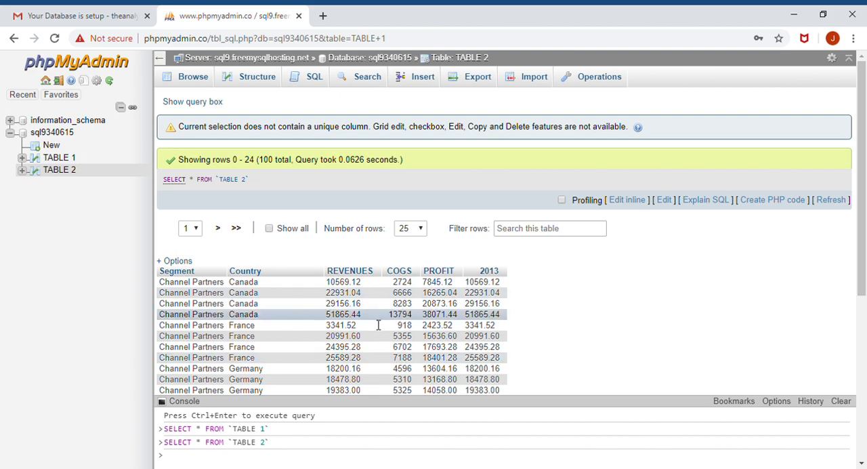
scroll(390, 330, down, 3)
scroll(387, 329, up, 3)
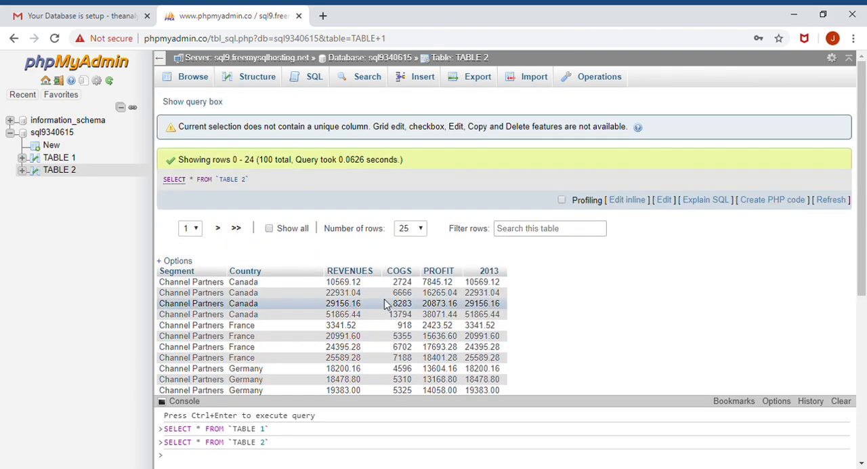
- Run a query on TABLE 2 that filters the rows: SELECT * FROM `TABLE 2` WHERE `REVENUES`> 20000
click(315, 76)
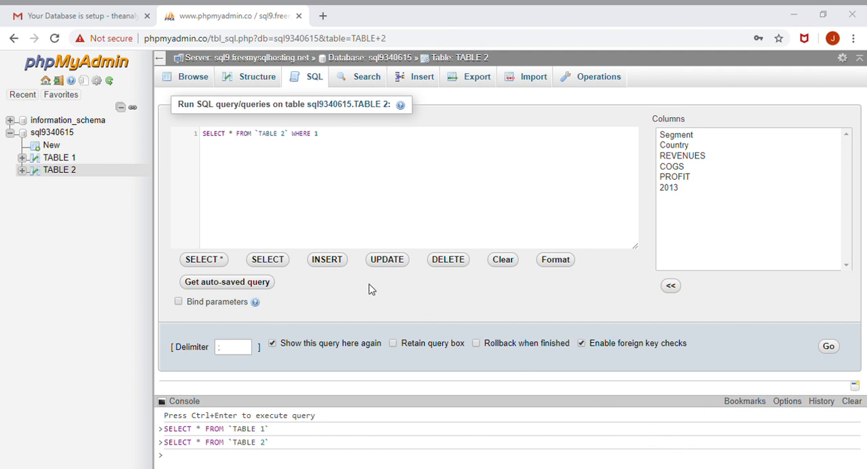
drag(335, 135, 193, 139)
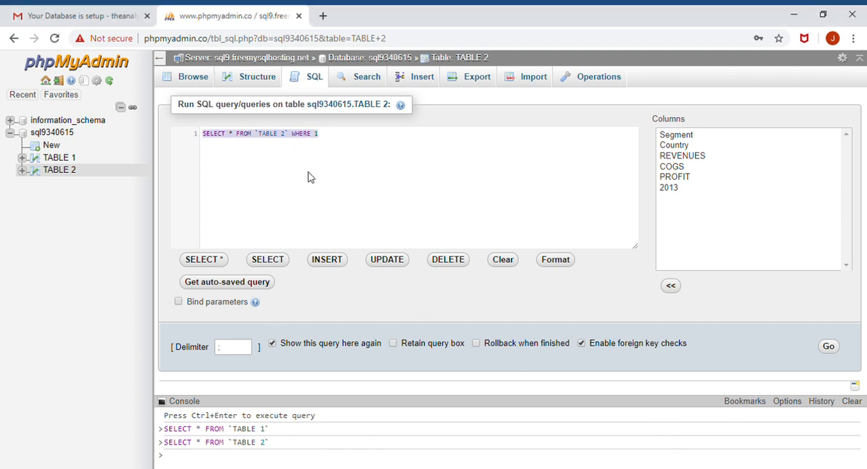
text(SELECT * FROM `TABLE 2` WHERE `REVENUES`> 20000)
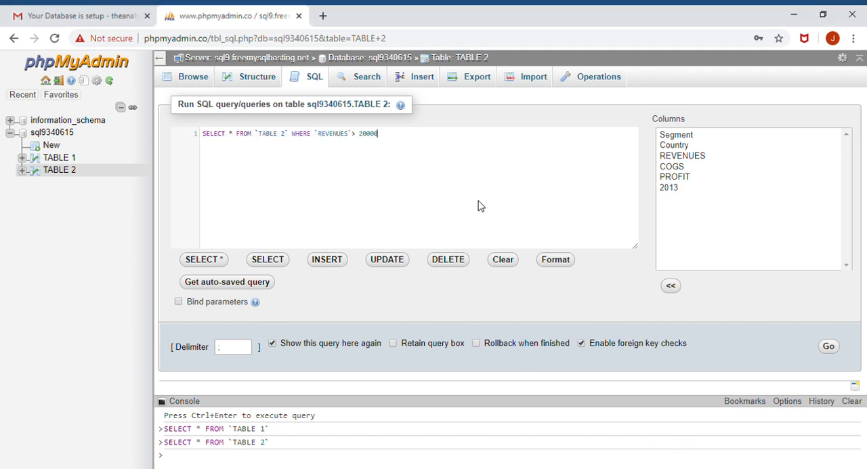
click(833, 349)
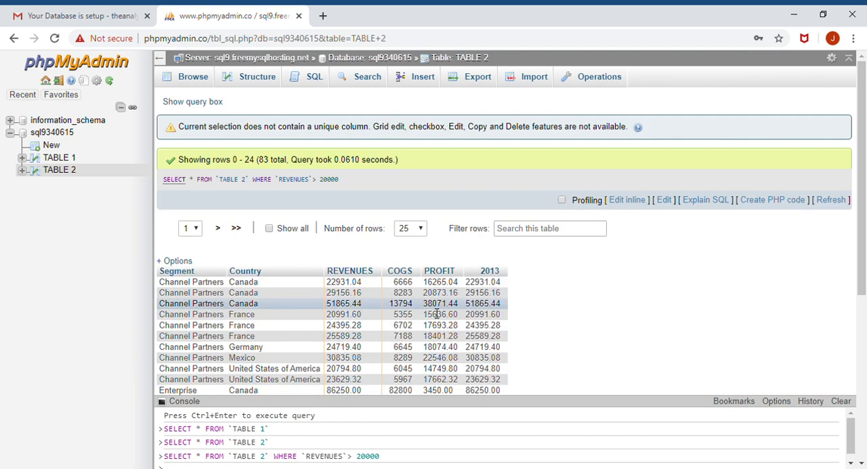
scroll(296, 196, down, 5)
scroll(411, 257, up, 3)
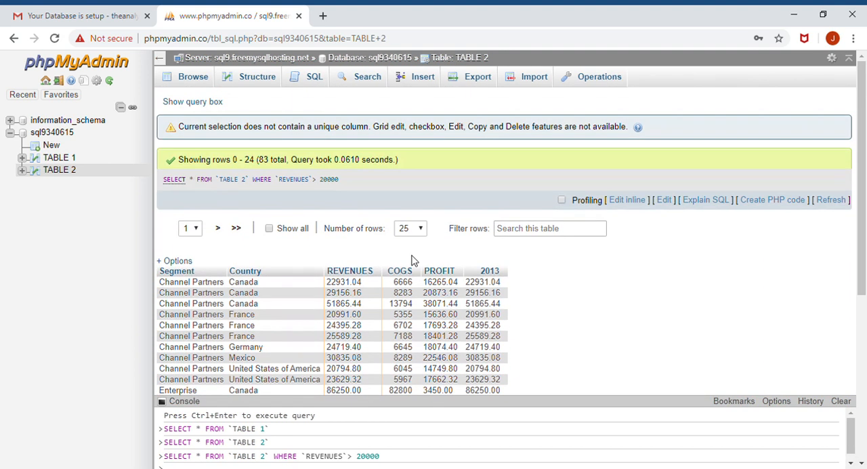
- Compute the average revenue of TABLE 2 by running SELECT AVG(`REVENUES`) FROM `TABLE 2`
click(299, 76)
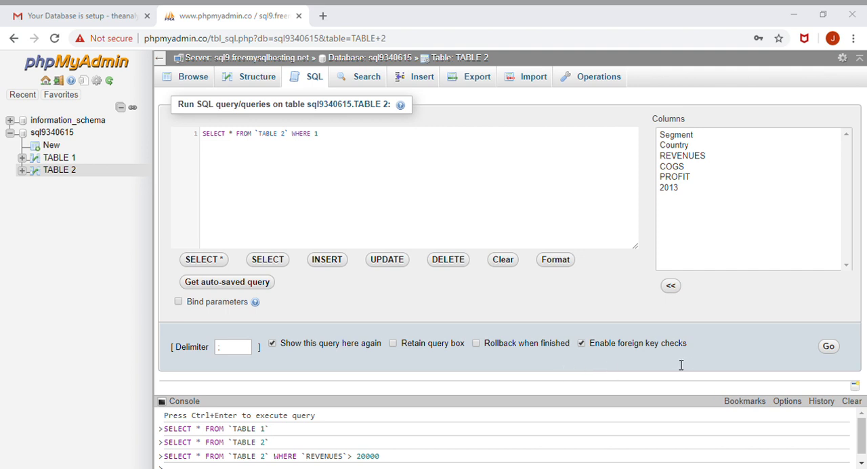
drag(329, 136, 191, 126)
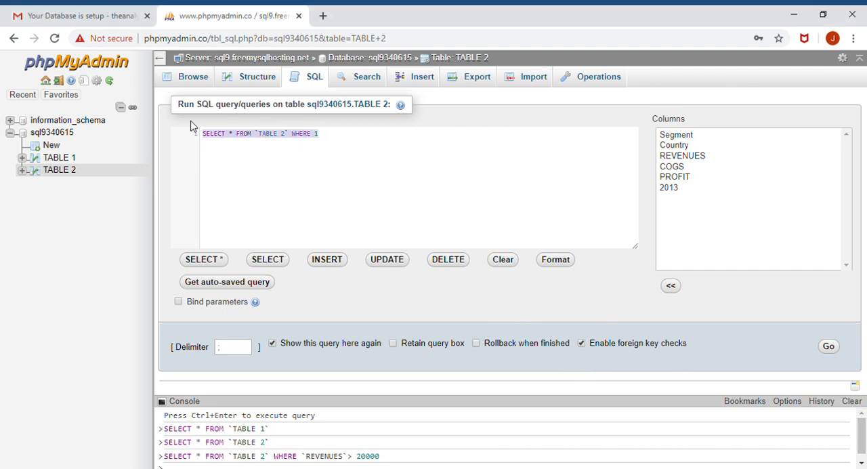
text(SELECT AVG(`REVENUES`) FROM `TABLE 2`)
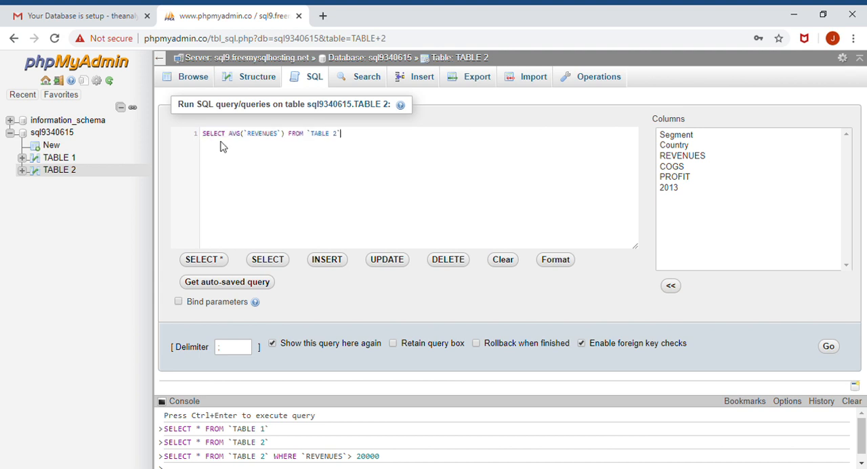
click(832, 347)
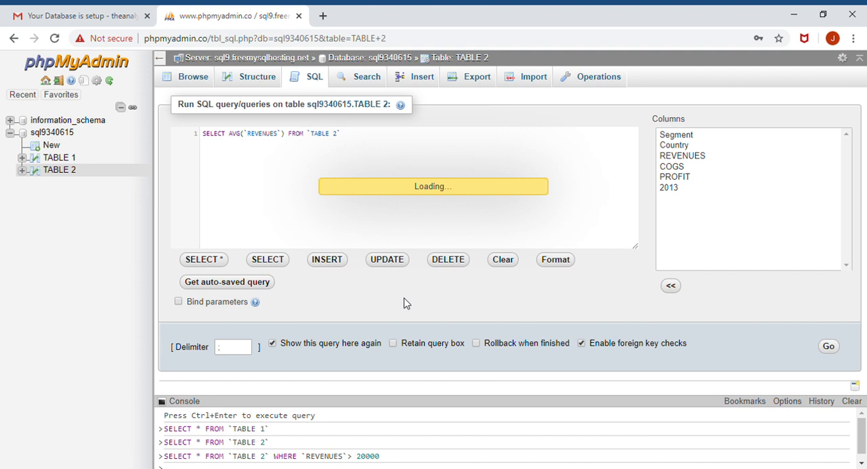
scroll(406, 304, down, 1)
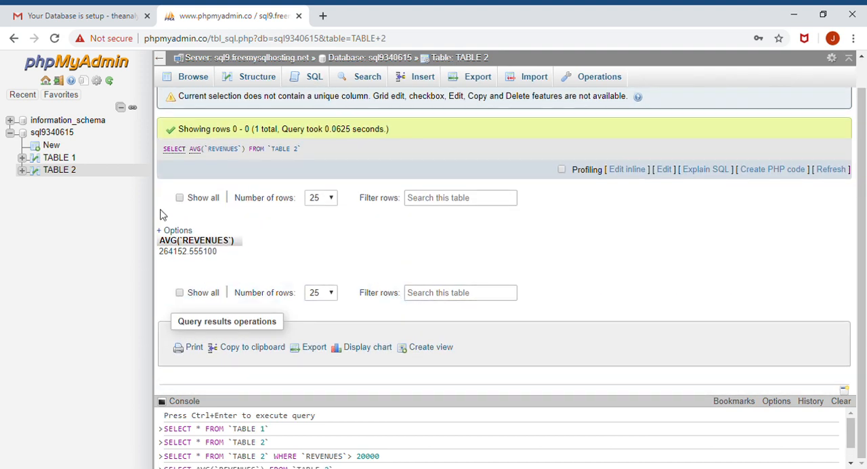
scroll(310, 251, up, 1)
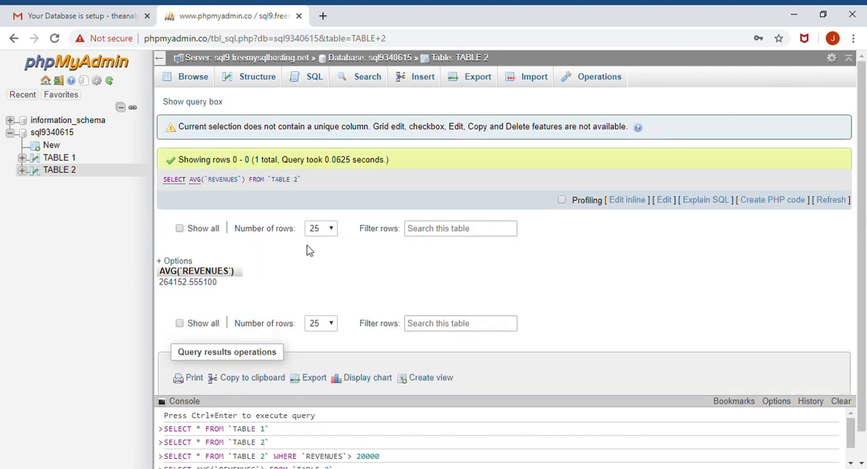
- Find the highest revenue in TABLE 2 by running select max(`REVENUES`) FROM `TABLE 2`
click(316, 76)
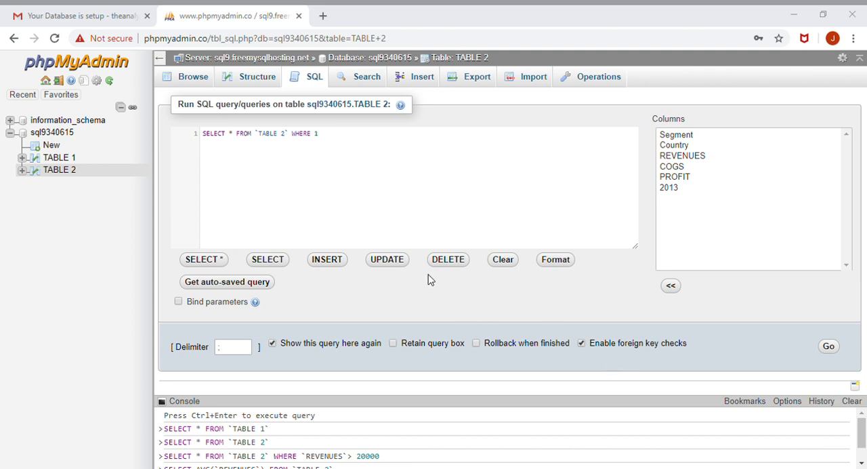
drag(333, 139, 199, 119)
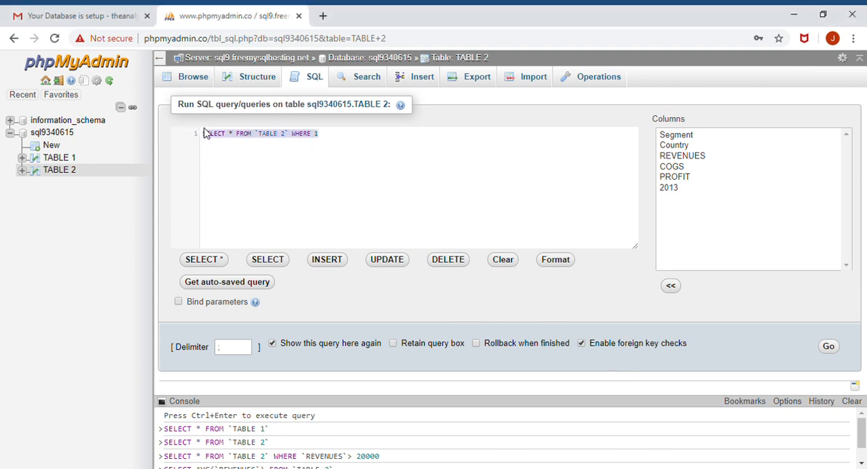
text(select max(`REVENUES`) FROM `TABLE 2`)
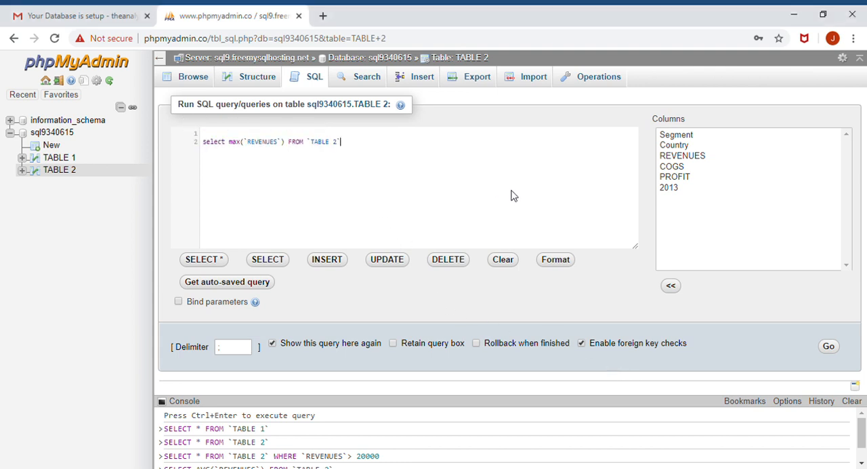
click(831, 347)
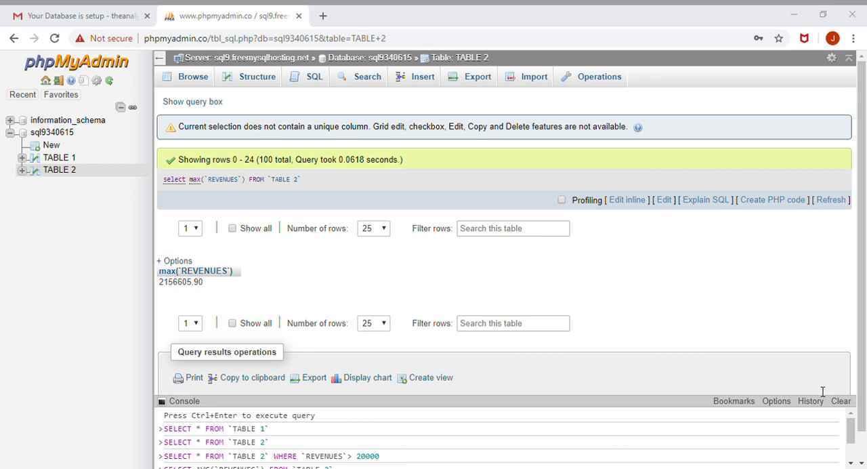
- Return the highest revenue together with the segment column by running select max(`REVENUES`),`Segment` FROM `TABLE 2`, and view the result
click(307, 83)
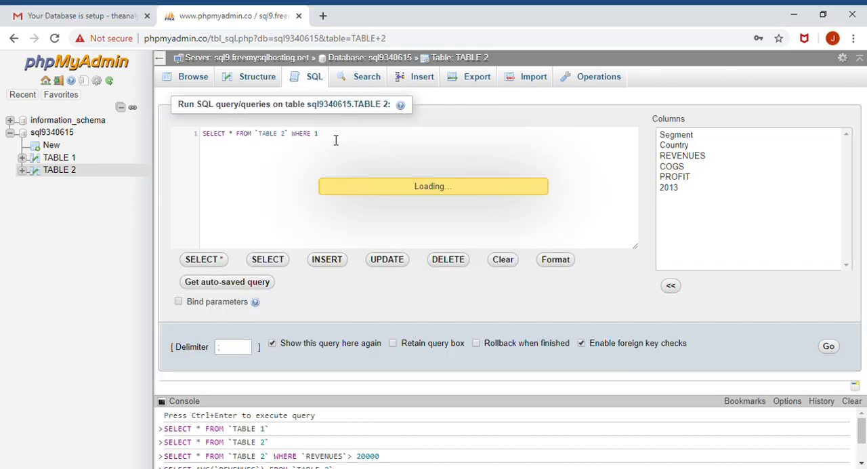
drag(334, 140, 180, 136)
text(select max(`REVENUES`),`Segment` FROM `TABLE 2`)
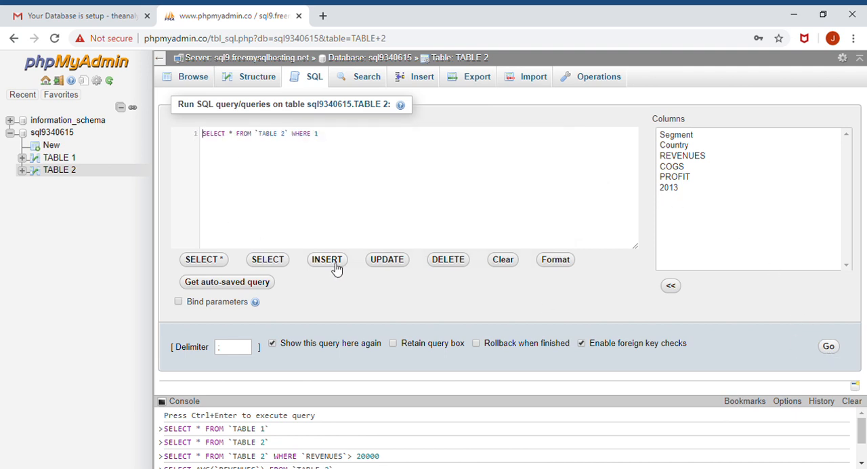
key(ctrl+a)
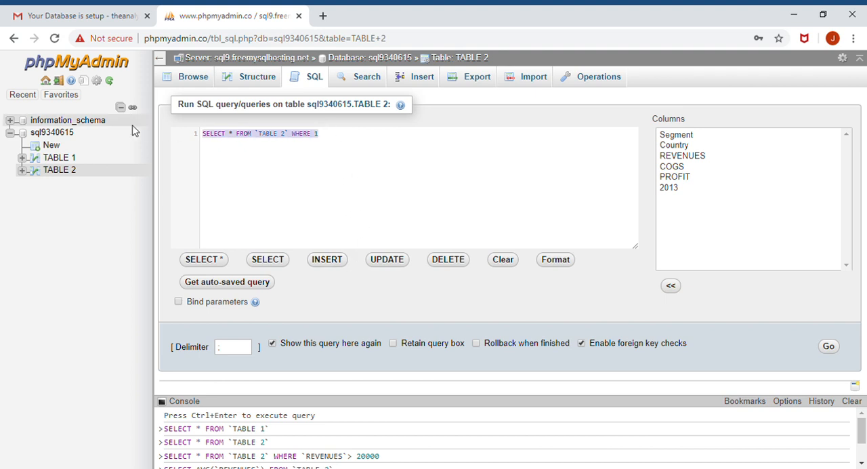
text(select max(`REVENUES`),`Segment` FROM `TABLE 2`)
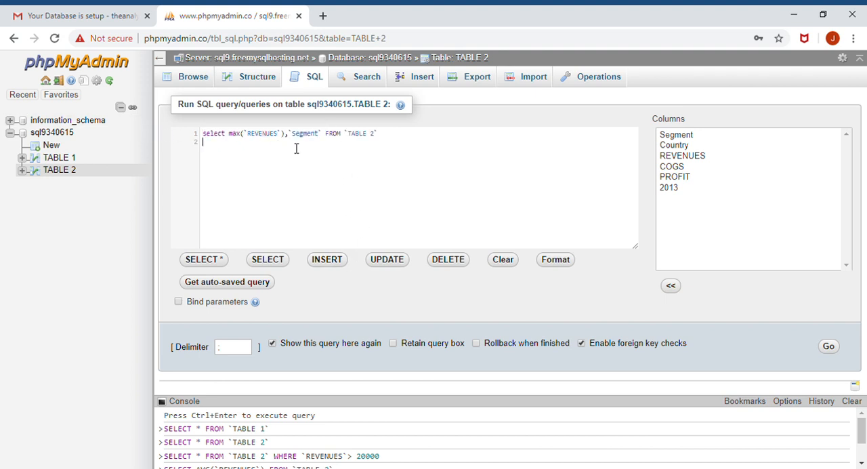
click(829, 346)
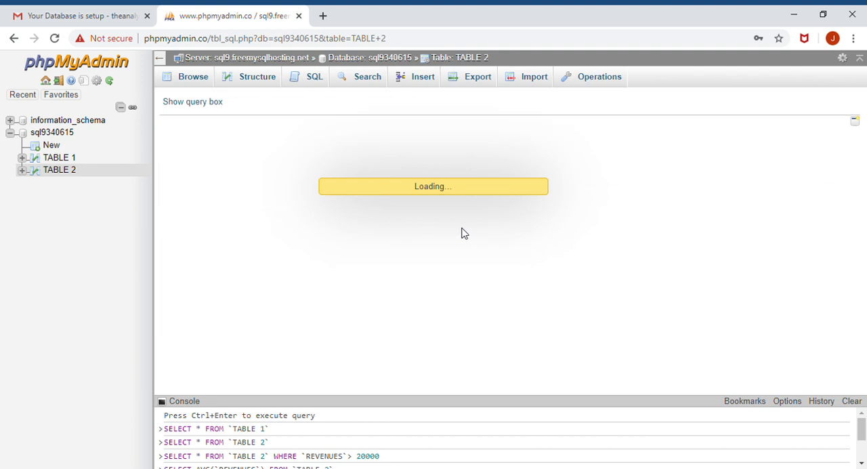
click(306, 78)
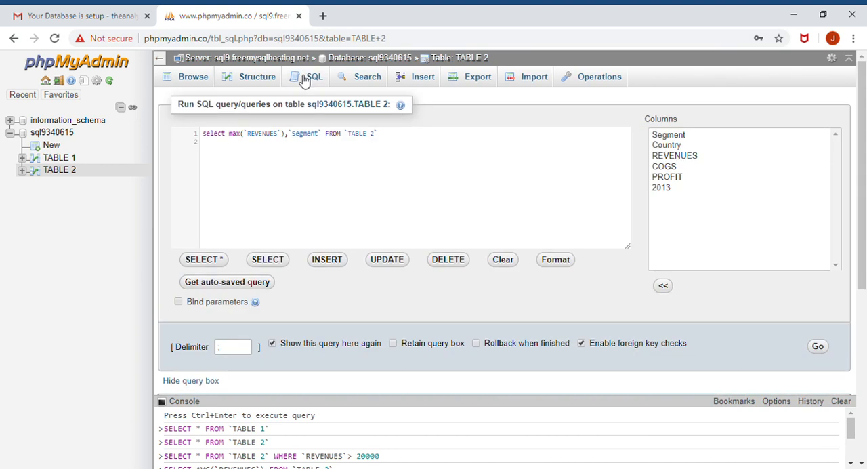
scroll(336, 273, down, 4)
scroll(330, 277, down, 1)
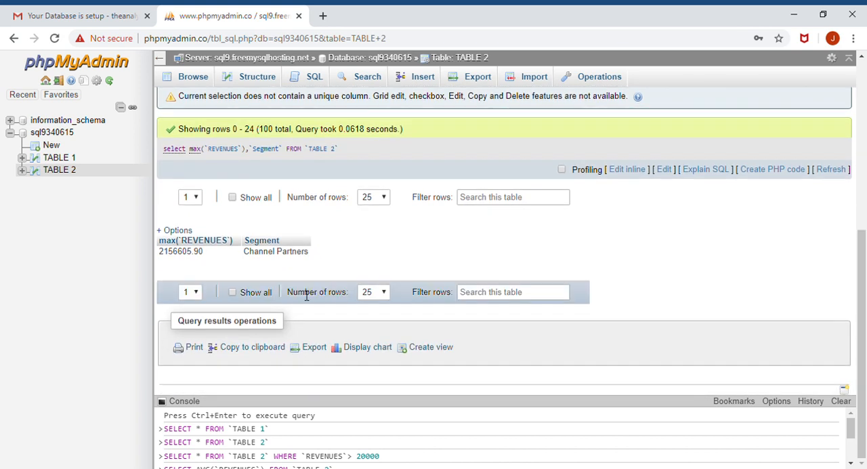
- Replace the query with select MIN(`REVENUES`),`Segment` FROM `TABLE 2` and run it to get the lowest revenue with a segment
scroll(315, 277, up, 2)
scroll(314, 275, up, 3)
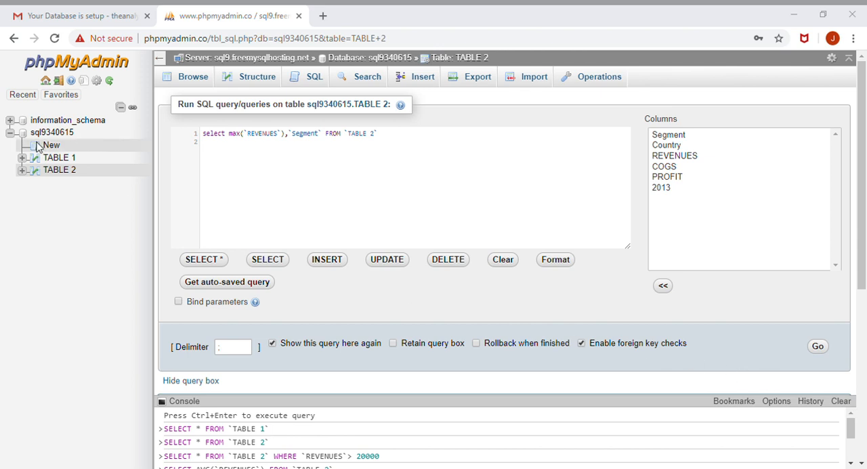
drag(406, 143, 163, 124)
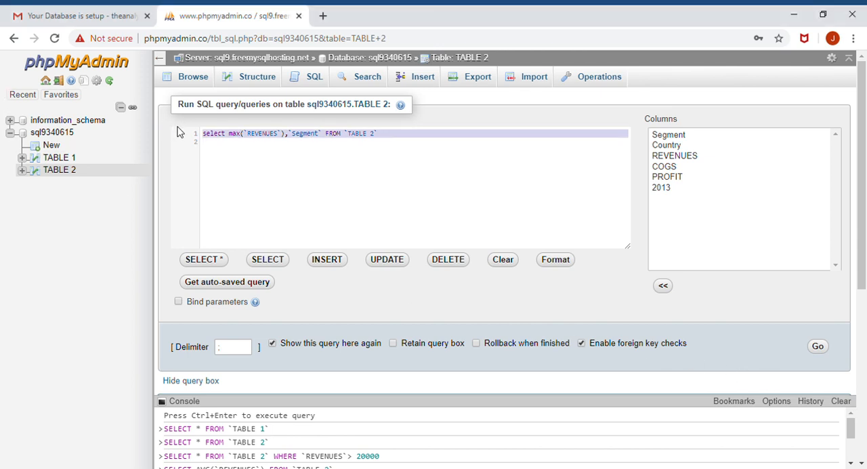
text(select MIN(`REVENUES`),`Segment` FROM `TABLE 2`)
click(819, 347)
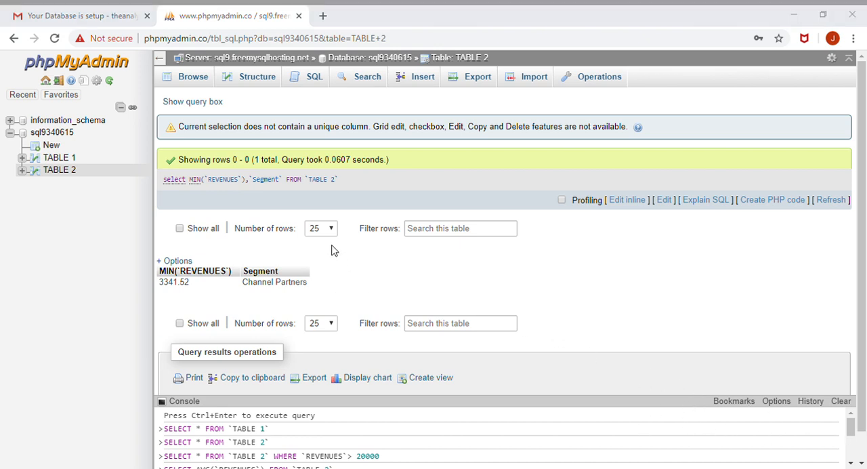
- Count the revenue entries of TABLE 2 by running SELECT COUNT(`REVENUES`) FROM `TABLE 2`
click(312, 80)
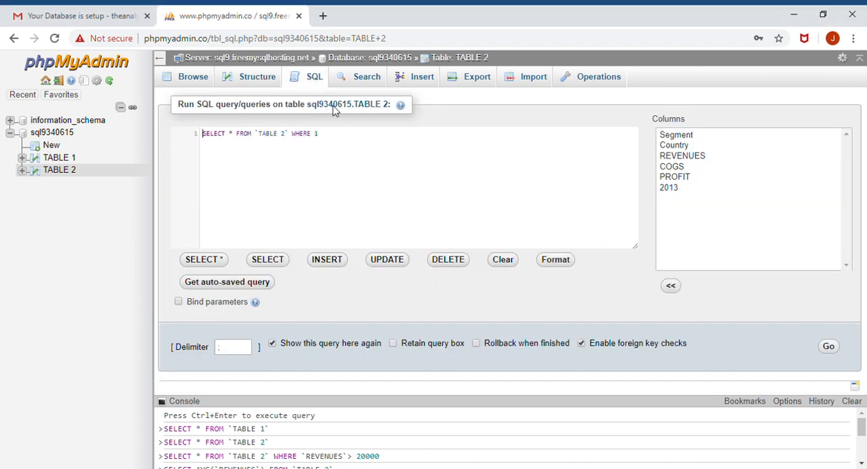
drag(337, 140, 188, 128)
text(SELECT COUNT(`REVENUES`) FROM `TABLE 2`)
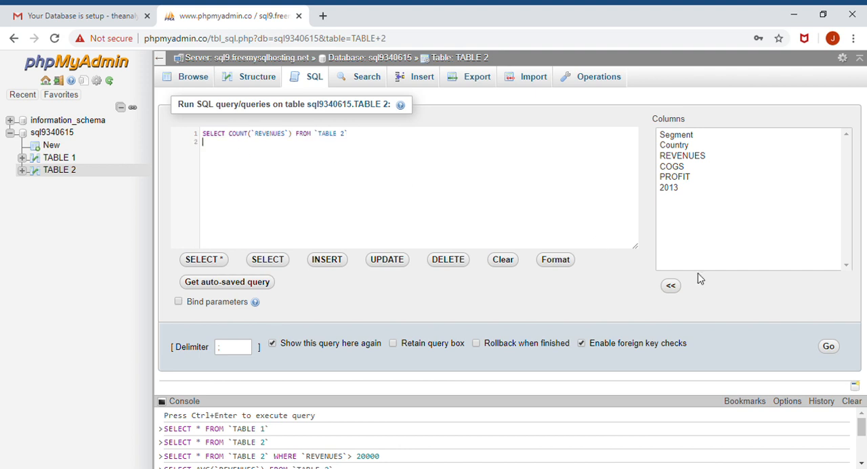
click(832, 347)
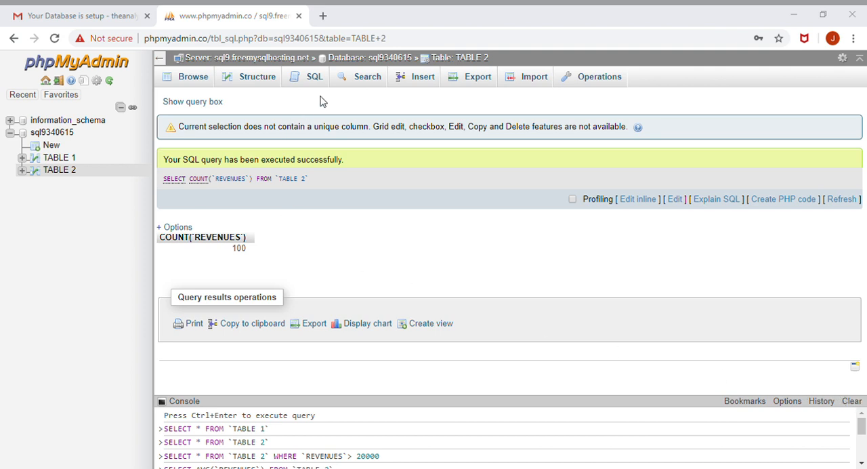
- Calculate each row's profit-to-revenue ratio by running SELECT `PROFIT`/ `REVENUES`FROM `TABLE 2`, with the SELECT keyword spelled in full
click(311, 77)
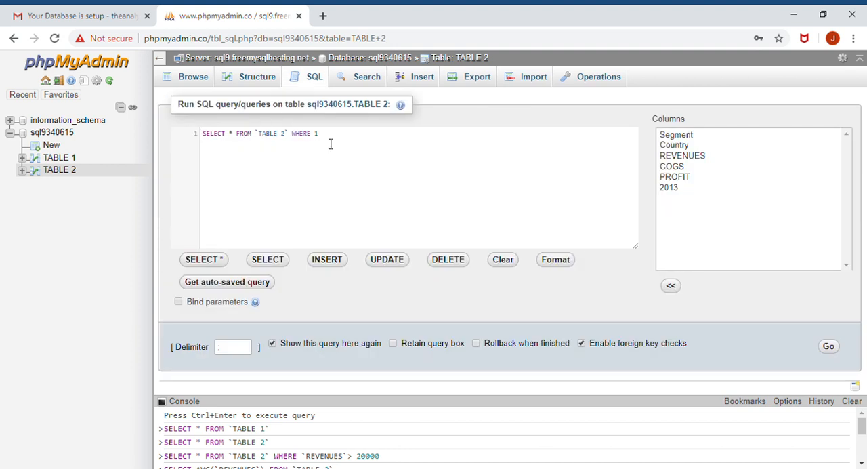
drag(329, 141, 188, 130)
text(ELECT `PROFIT`/ `REVENUES`FROM `TABLE 2`)
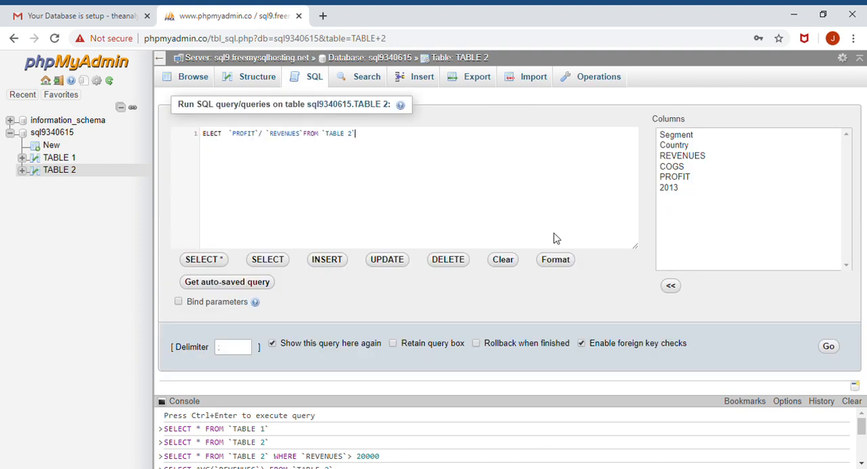
click(829, 346)
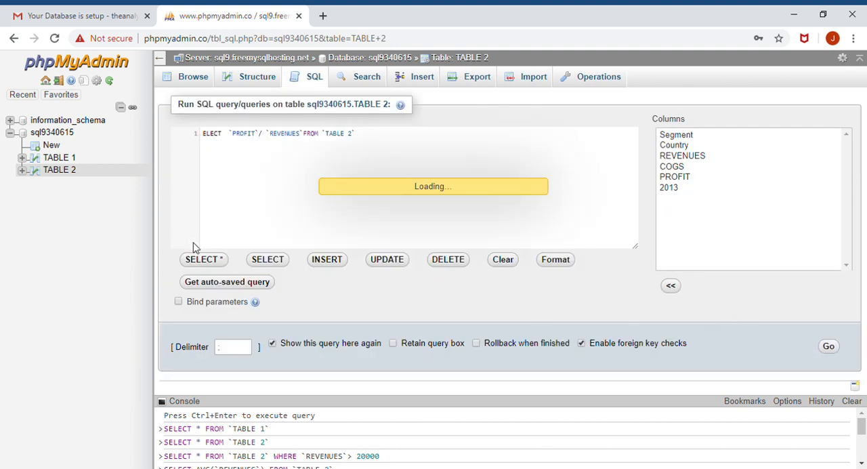
click(202, 133)
text(S)
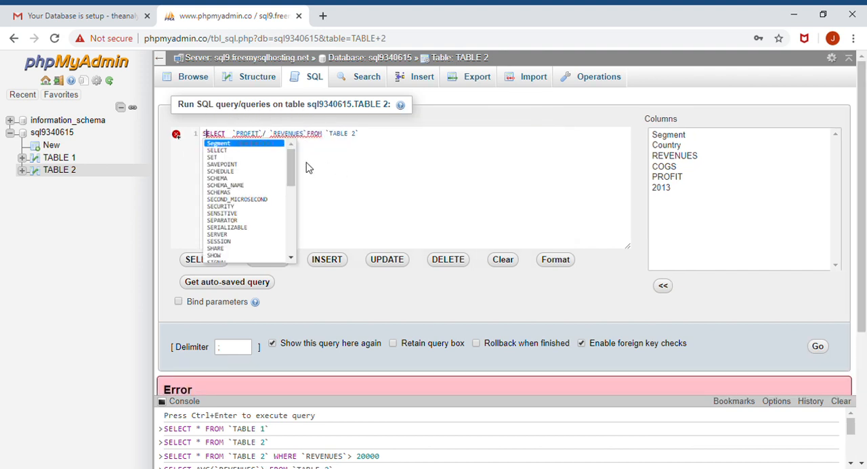
click(821, 348)
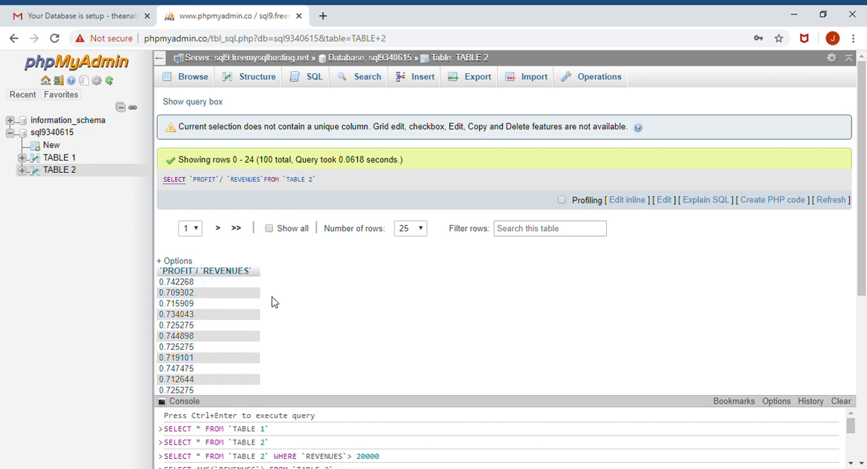
- Calculate the overall profit-to-revenue ratio by running SELECT SUM(`PROFIT`)/ SUM(`REVENUES`) FROM `TABLE 2`
click(318, 82)
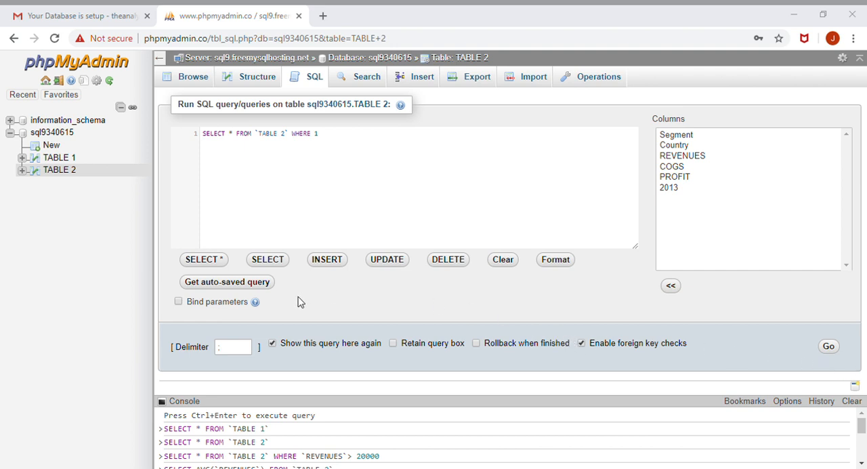
drag(325, 134, 152, 130)
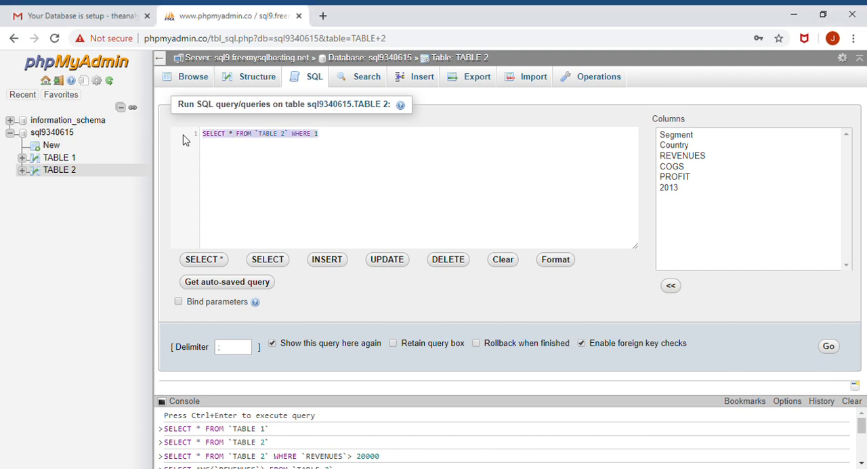
text(SELECT SUM(`PROFIT`)/ SUM(`REVENUES`) FROM `TABLE 2`)
click(829, 348)
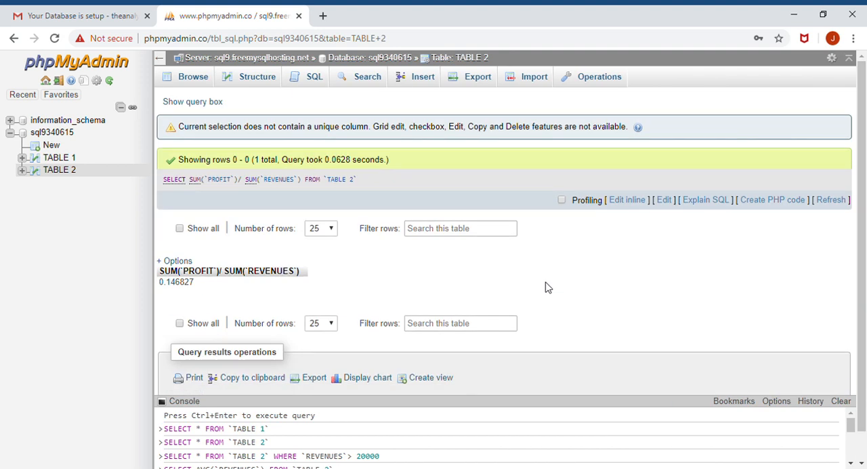
- Total the revenues of TABLE 2 by running SELECT SUM(`REVENUES`) FROM `TABLE 2`
click(328, 80)
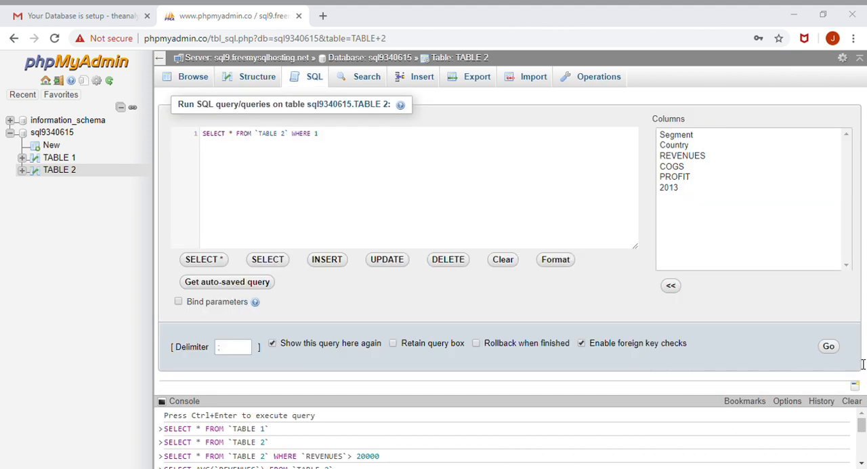
click(320, 136)
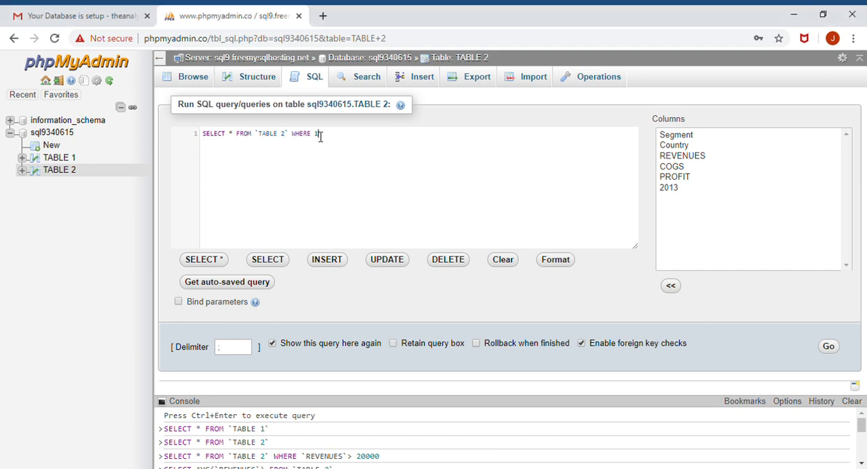
drag(320, 135, 193, 133)
text(SELECT SUM(`REVENUES`) FROM `TABLE 2`)
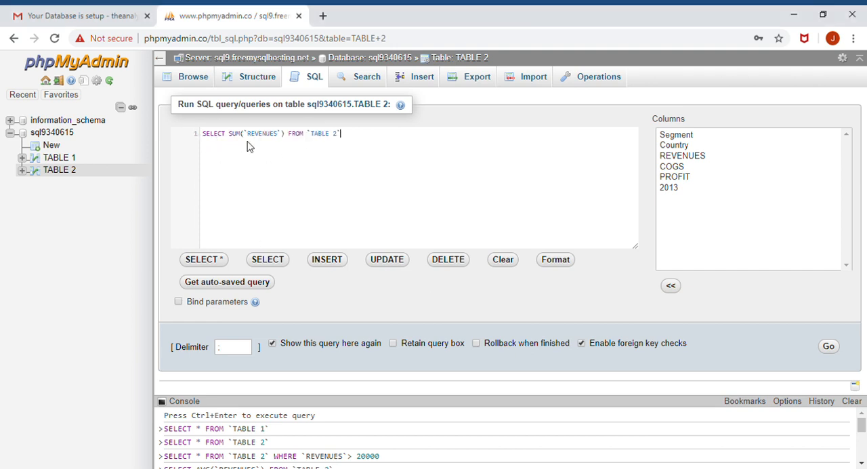
click(828, 347)
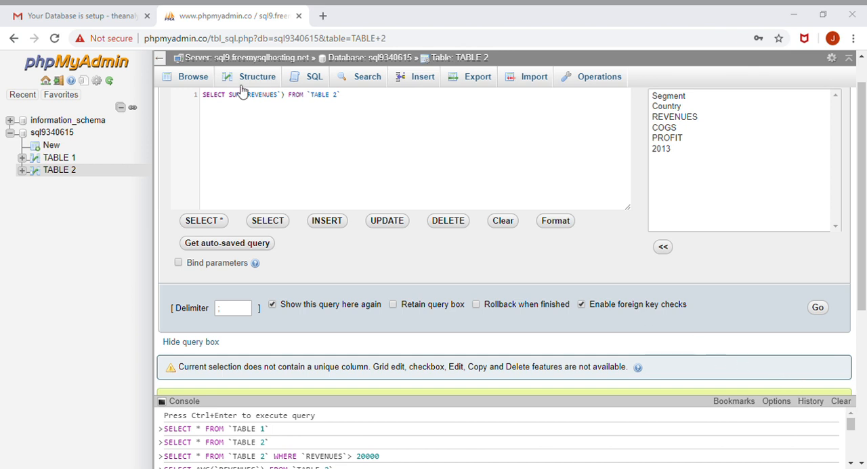
- Name the overall ratio column with an alias by running SELECT SUM(`PROFIT`)/ SUM(`REVENUES`) AS Margins FROM `TABLE 2`
drag(343, 97, 190, 92)
text(SELECT SUM(`PROFIT`)/ SUM(`REVENUES`) as margins FROM `TABLE 2`)
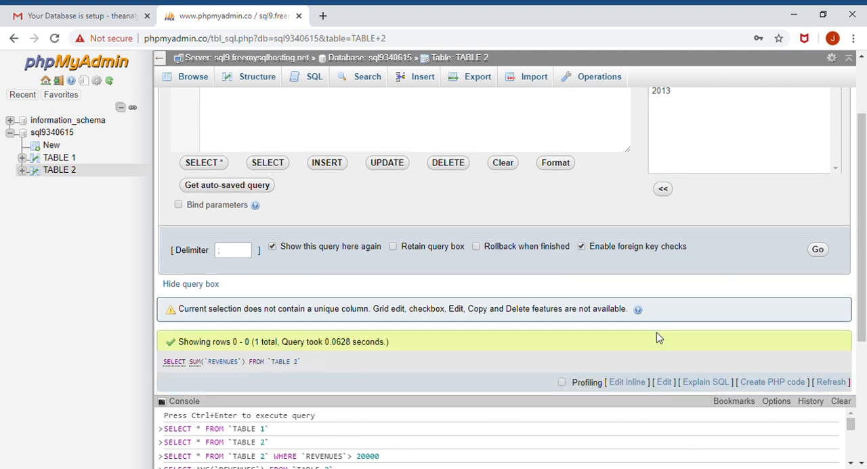
scroll(609, 285, down, 1)
click(816, 245)
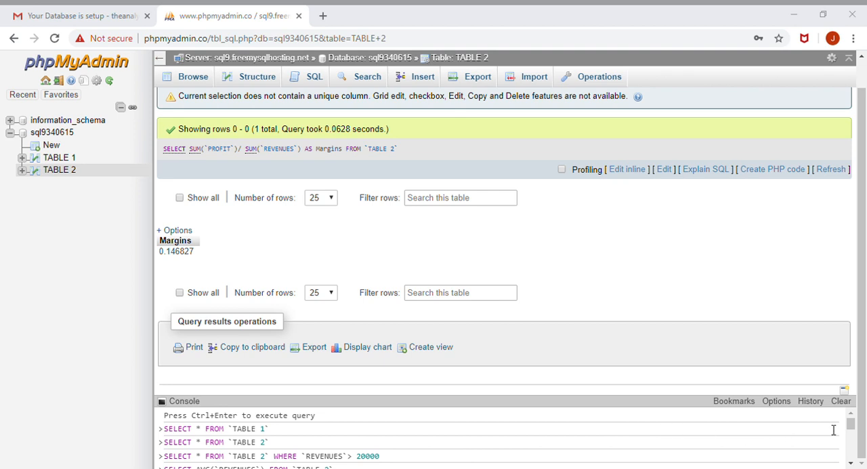
scroll(474, 257, up, 1)
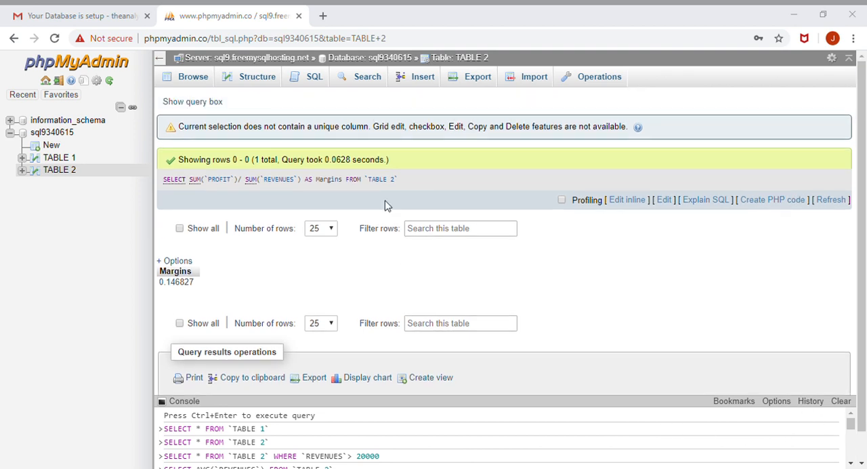
- Join the two tables without a matching condition by running SELECT * FROM `TABLE 2` JOIN `TABLE 1`
click(309, 80)
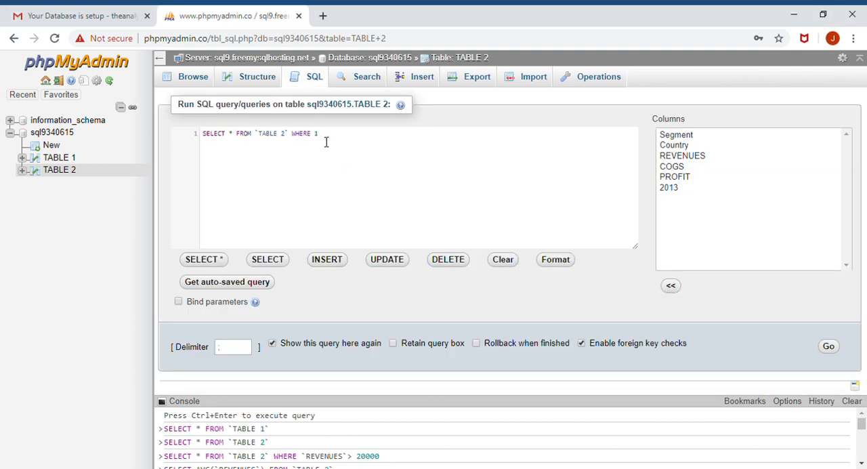
drag(335, 135, 168, 130)
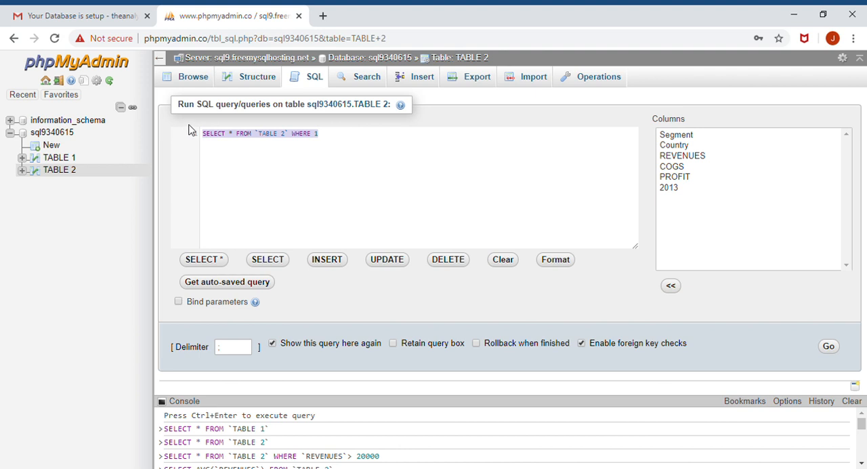
text(SELECT * FROM `TABLE 2` JOIN `TABLE 1`)
click(830, 347)
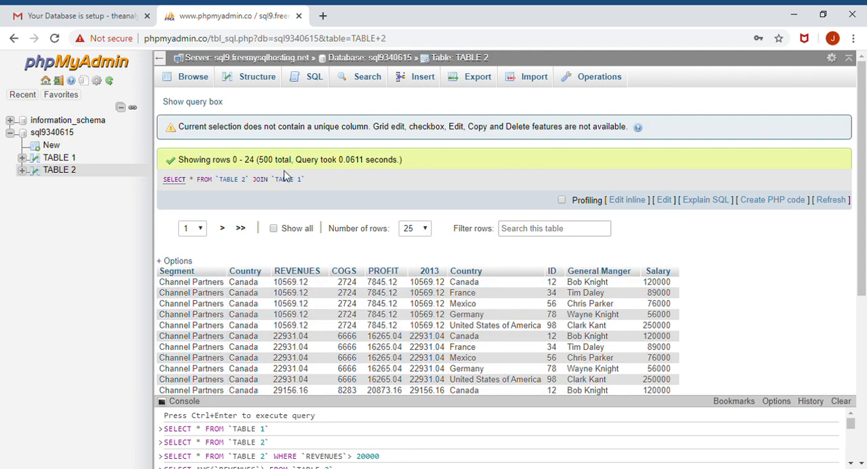
- Join the tables on matching countries by running SELECT * FROM `TABLE 2` JOIN `TABLE 1`ON `TABLE 2`.`Country`=`TABLE 1`.`Country`
click(314, 76)
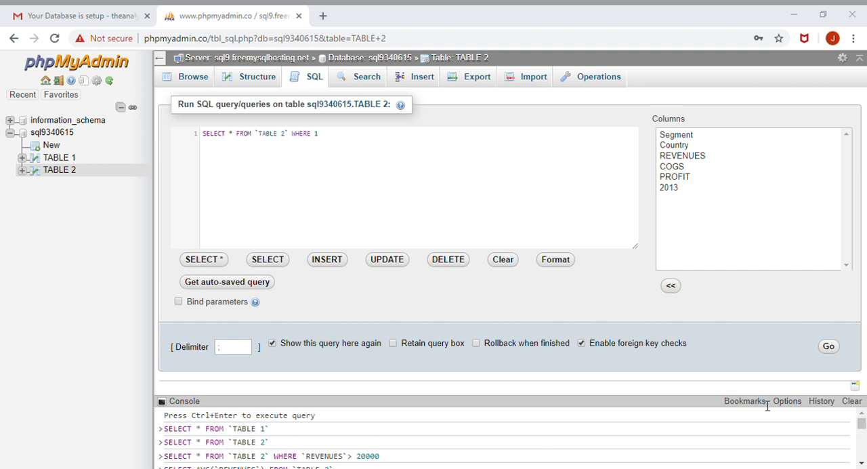
drag(257, 141, 171, 132)
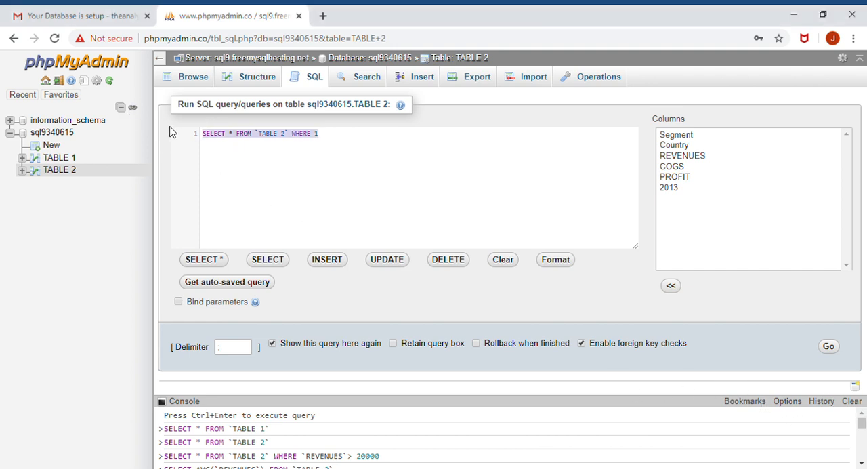
text(SELECT * FROM `TABLE 2` JOIN `TABLE 1`ON `TABLE 2`.`Country`=`TABLE 1`.`Country`)
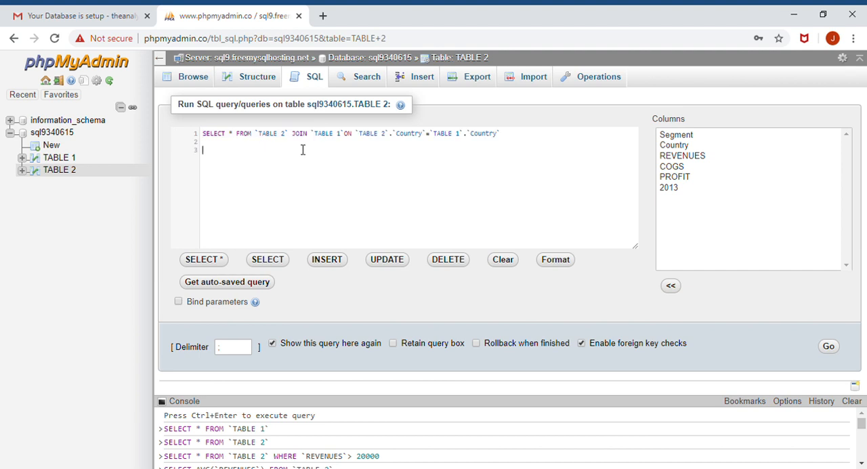
click(829, 347)
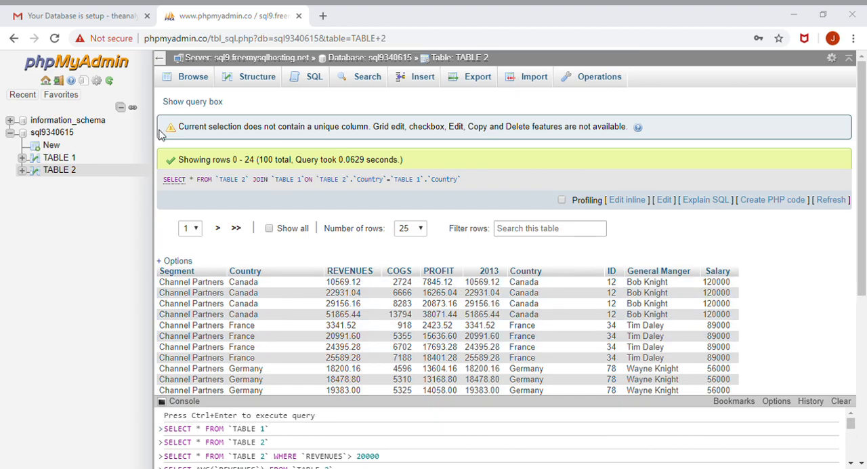
- Filter the joined tables by revenue by running SELECT * FROM `TABLE 2` JOIN `TABLE 1`ON `TABLE 2`.`Country`=`TABLE 1`.`Country` WHERE `TABLE 2`.`REVENUES`>=10000
click(310, 79)
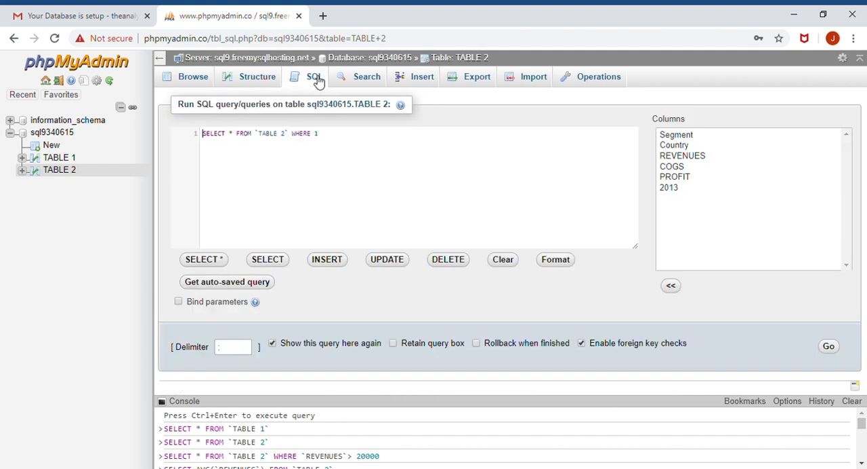
drag(332, 139, 200, 139)
text(SELECT * FROM `TABLE 2` JOIN `TABLE 1`ON `TABLE 2`.`Country`=`TABLE 1`.`Country` WHERE `TABLE 2`.`REVENUES`>=10000)
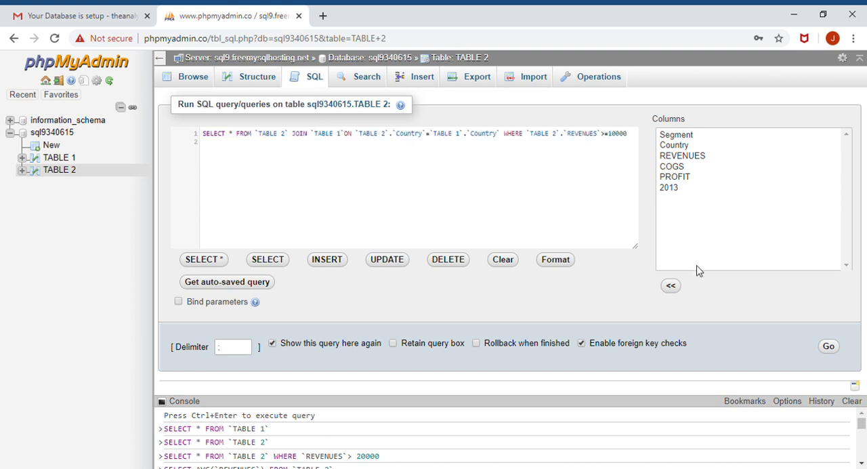
click(828, 349)
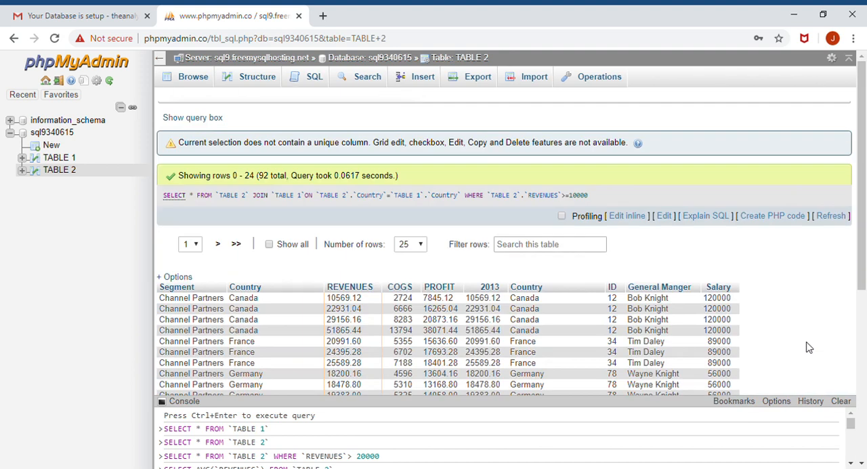
scroll(684, 305, down, 1)
scroll(688, 317, up, 1)
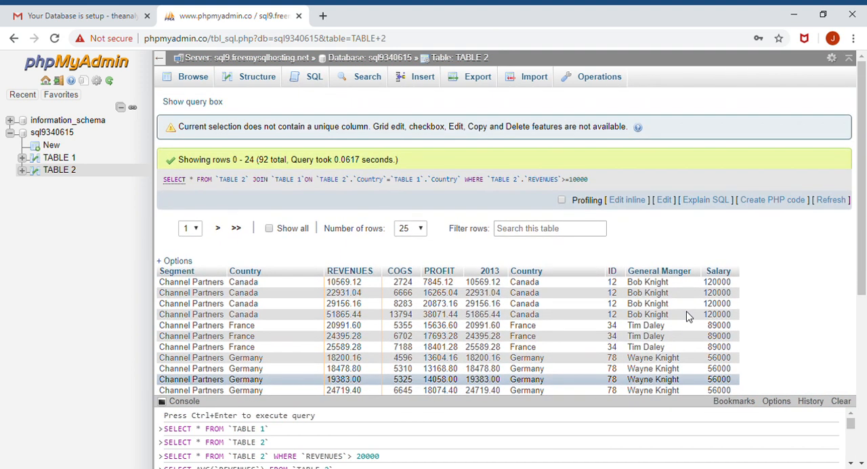
scroll(686, 317, down, 4)
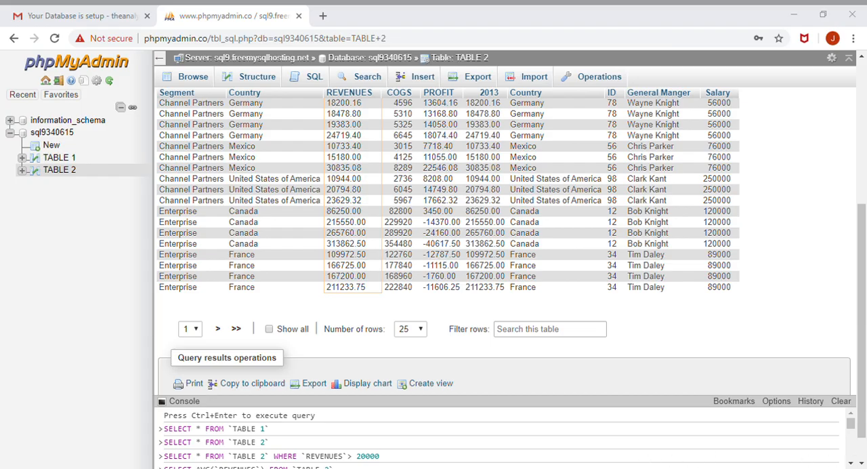
scroll(176, 164, up, 4)
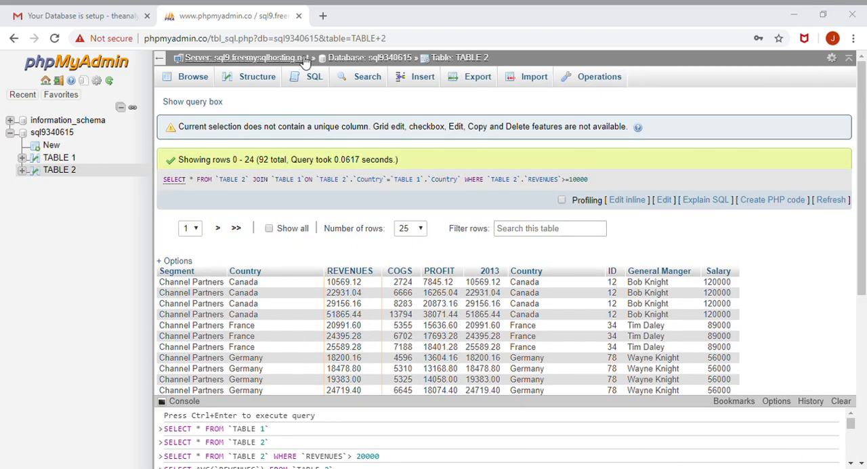
- Filter TABLE 2 with a subquery by running SELECT * FROM `TABLE 2` WHERE `Country` IN(SELECT `Country` FROM `TABLE 1` )
click(316, 77)
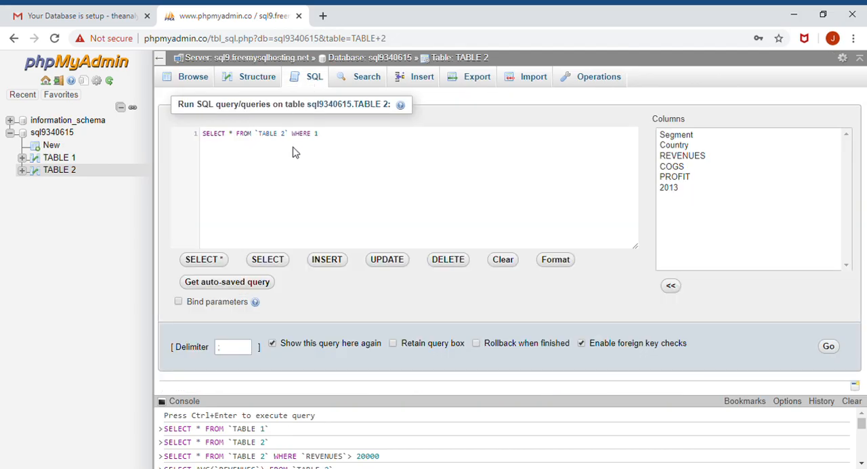
drag(328, 139, 194, 130)
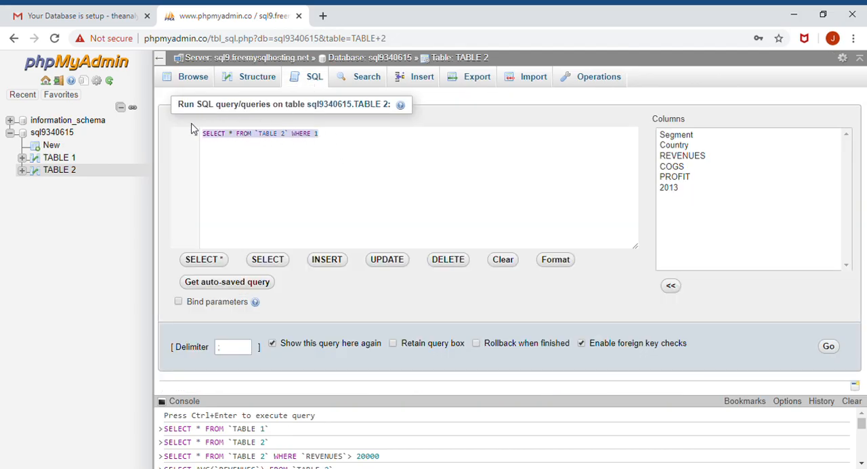
text(SELECT * FROM `TABLE 2` WHERE `Country` IN(SELECT `Country` FROM `TABLE 1` ))
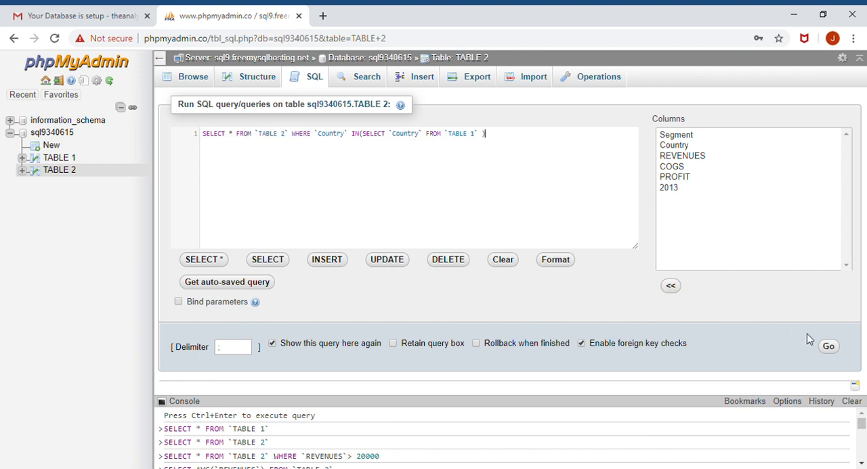
click(831, 348)
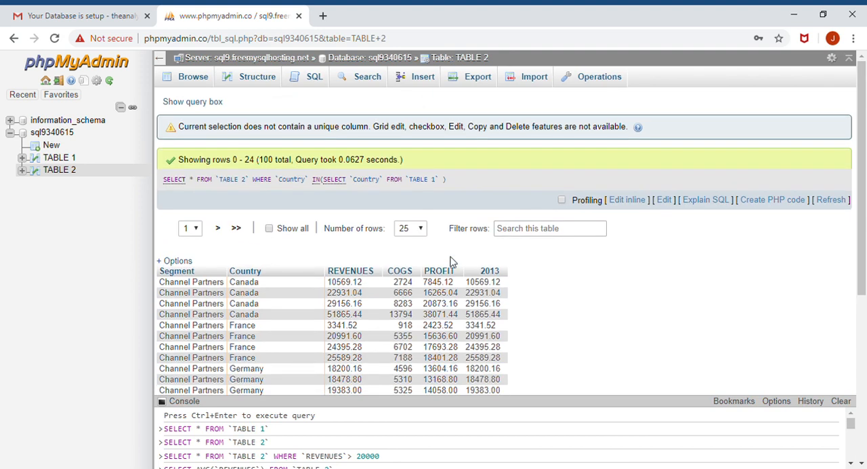
scroll(452, 267, down, 5)
scroll(451, 268, up, 5)
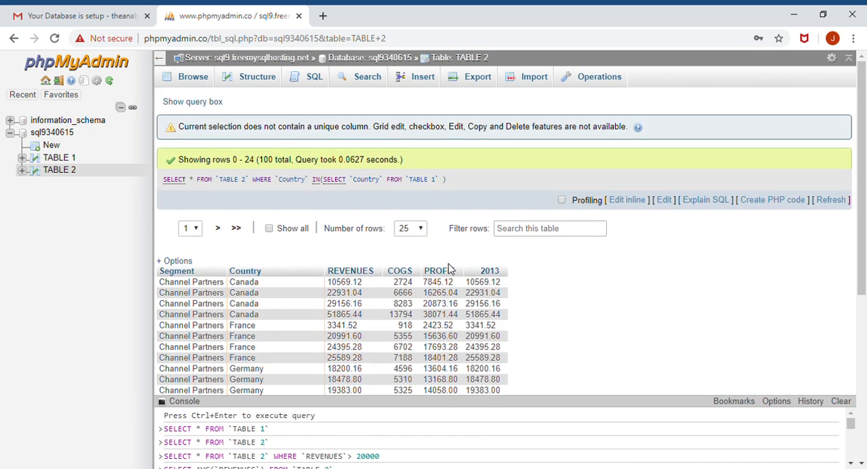